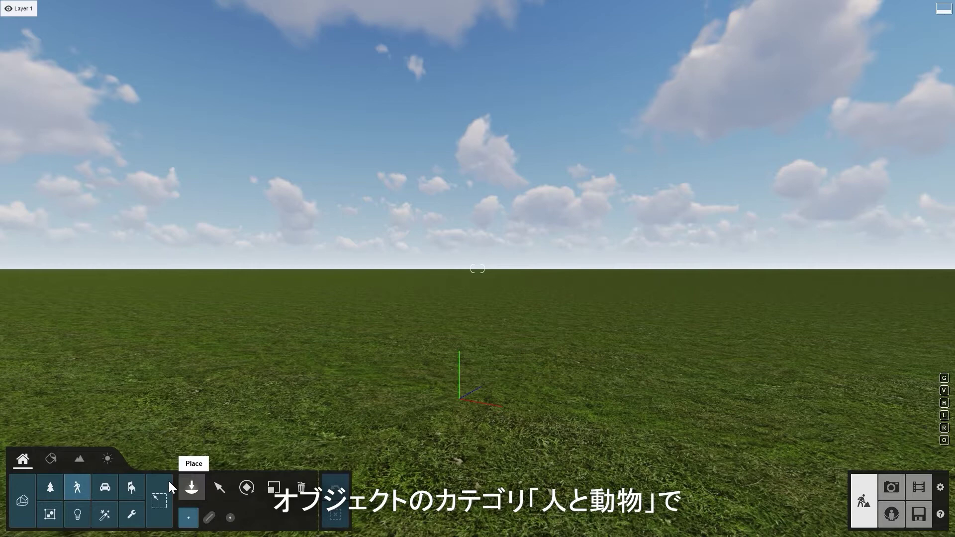
Open the Women - 3D collection Woman African 0003 and toggle its thumbnail size
left_click(79, 483)
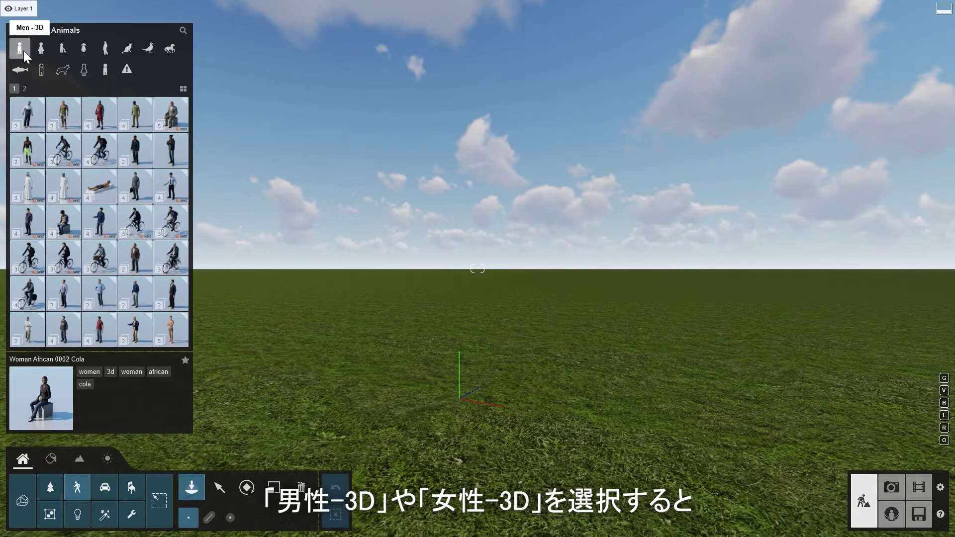
left_click(41, 52)
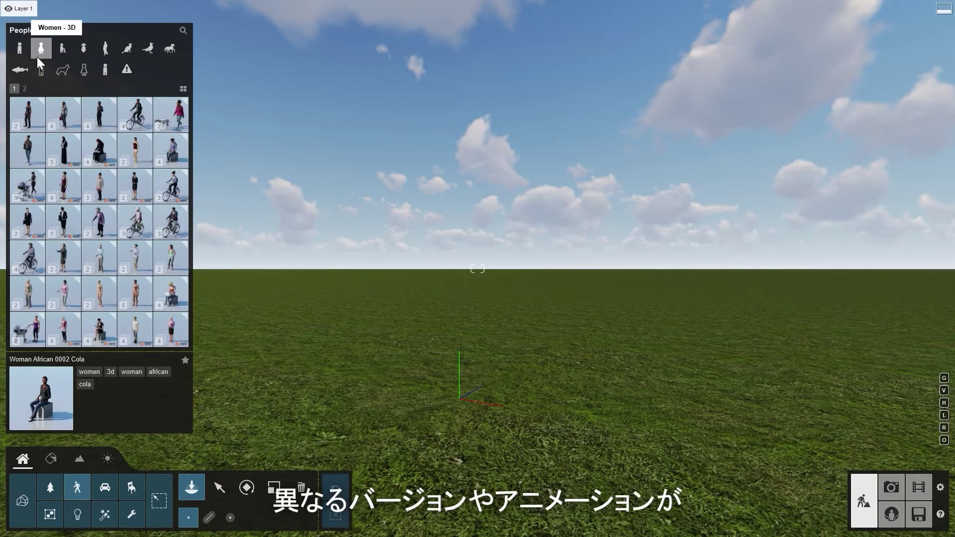
left_click(29, 117)
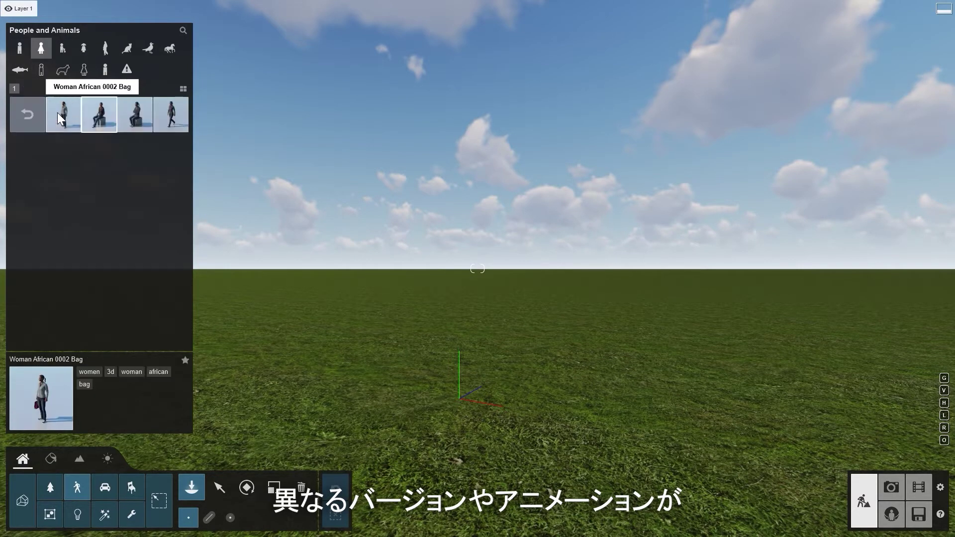
left_click(34, 112)
left_click(92, 124)
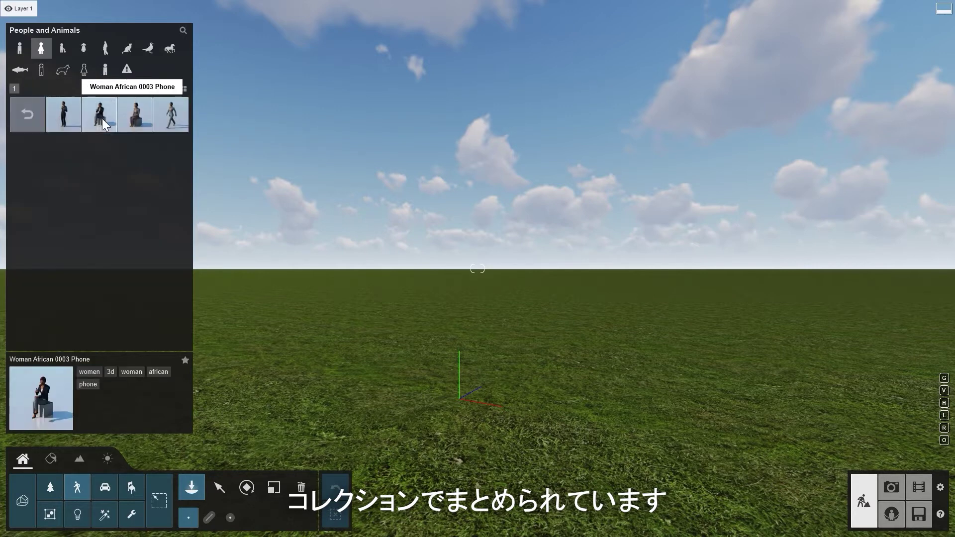
left_click(183, 88)
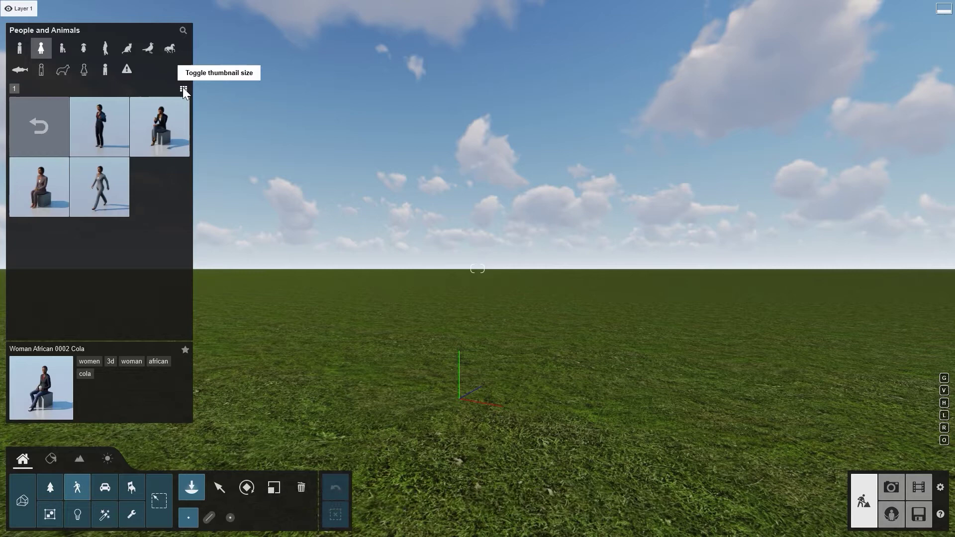
left_click(183, 89)
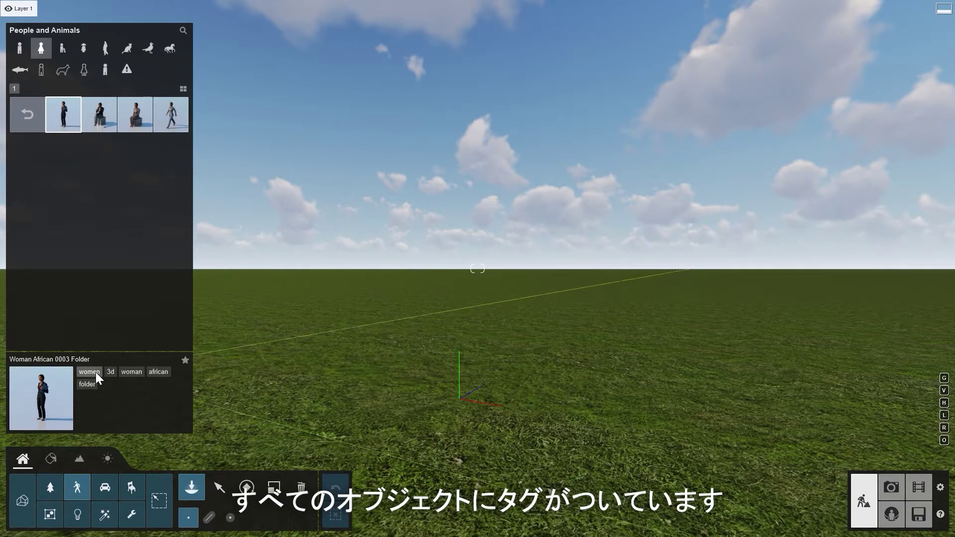
Browse all library models tagged african
left_click(159, 371)
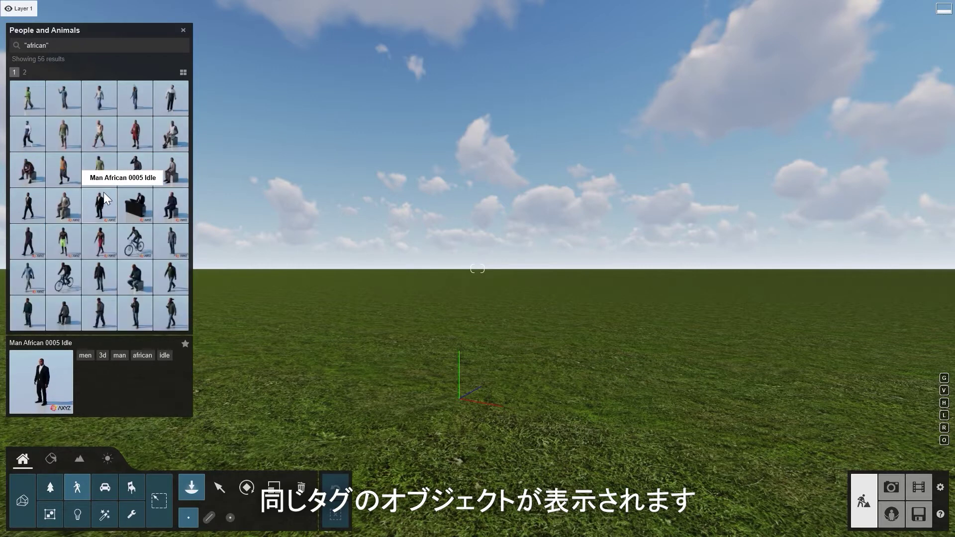
scroll(104, 192, "down", 2)
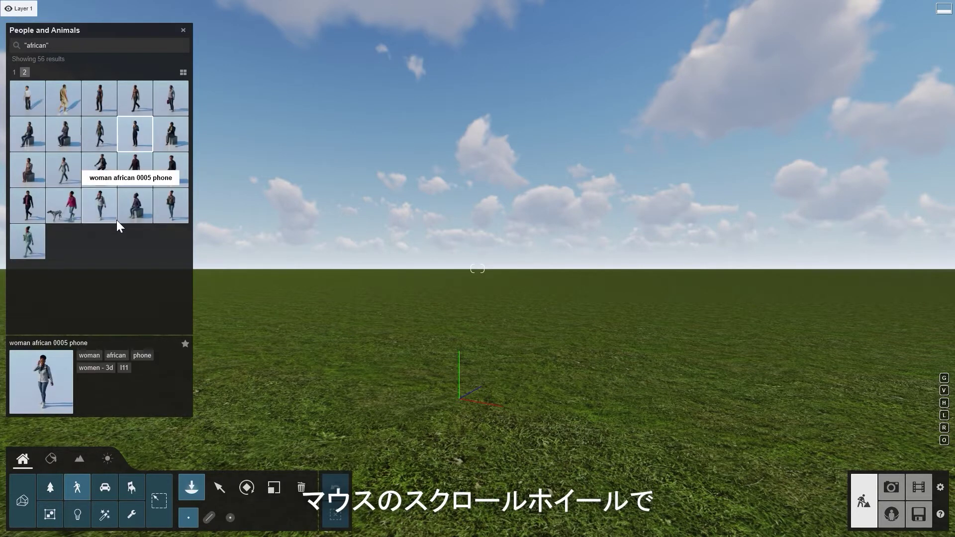
scroll(119, 206, "up", 2)
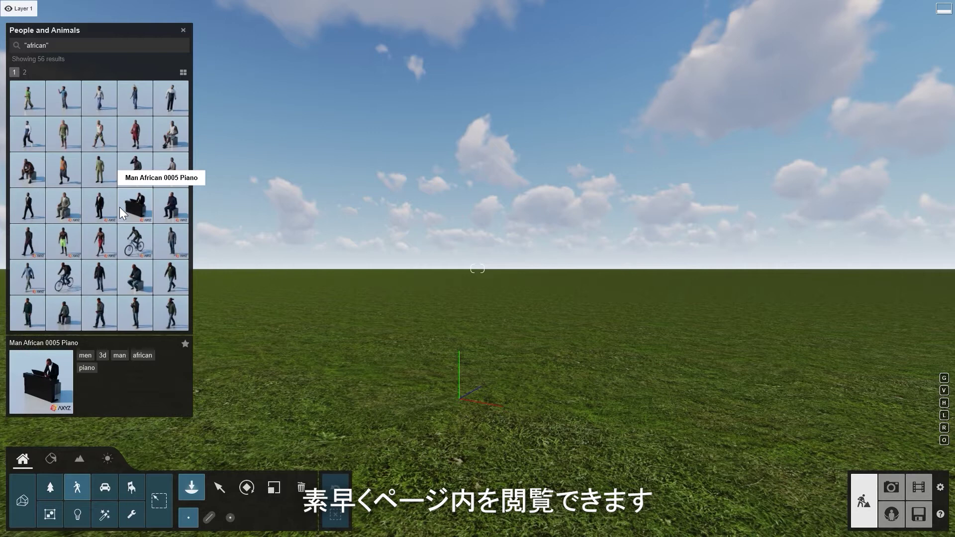
scroll(119, 207, "down", 2)
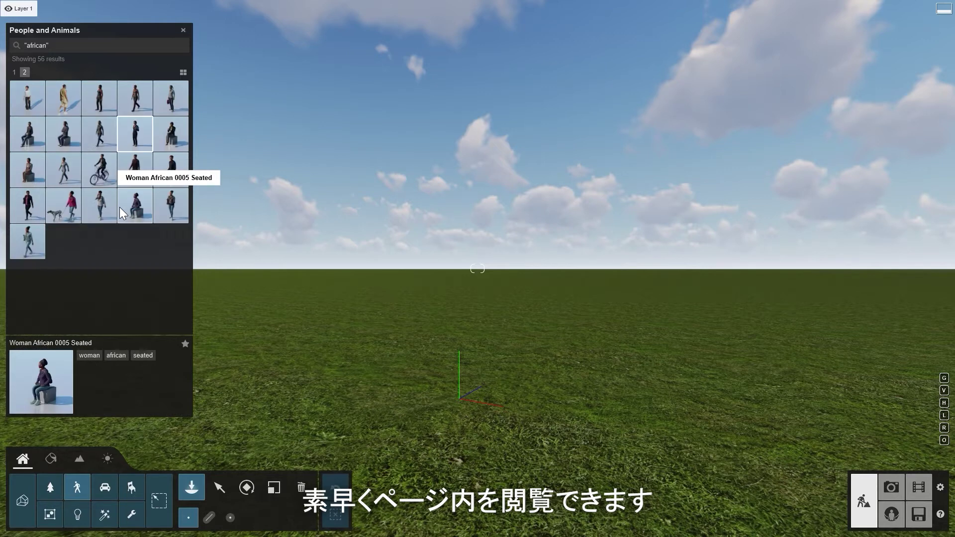
Star Woman African 0003 Folder as a favourite and show the Favourites category
left_click(182, 29)
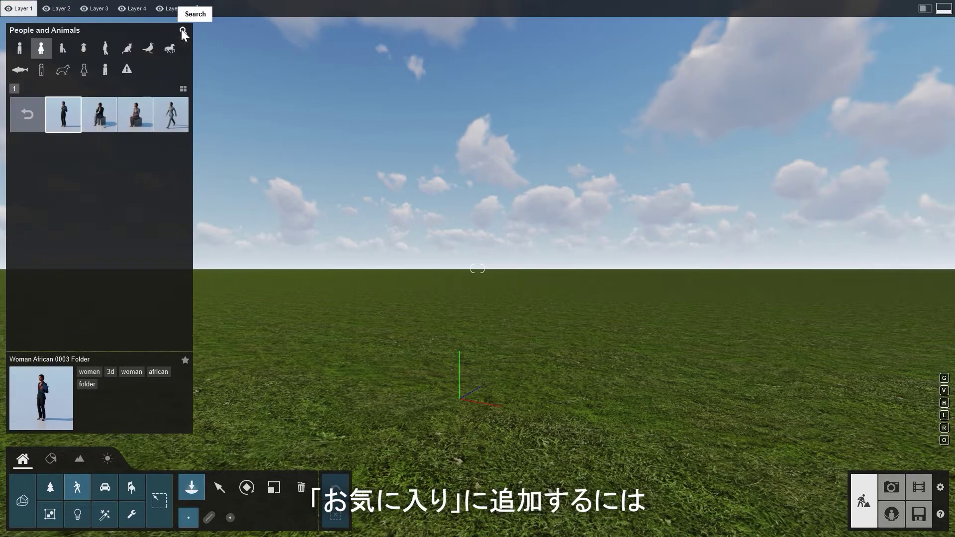
left_click(185, 360)
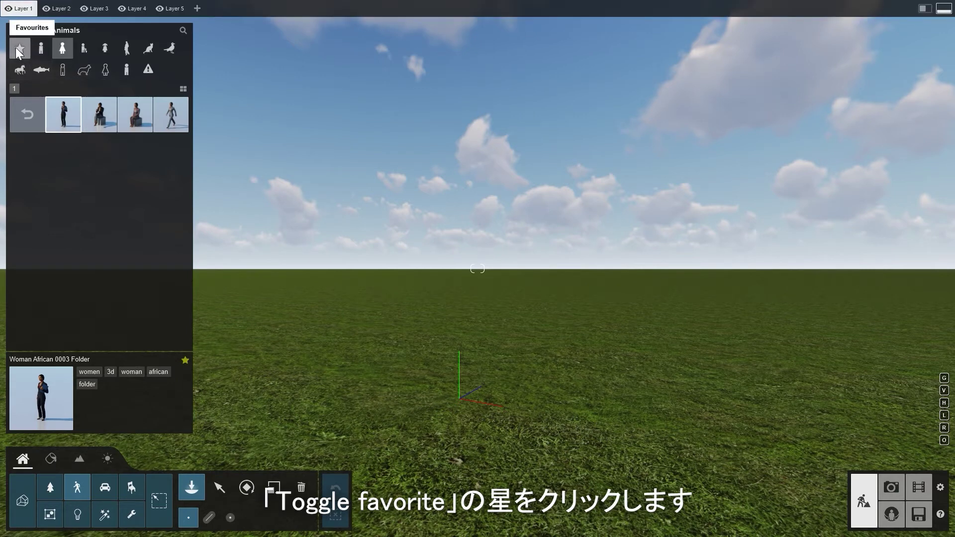
left_click(18, 48)
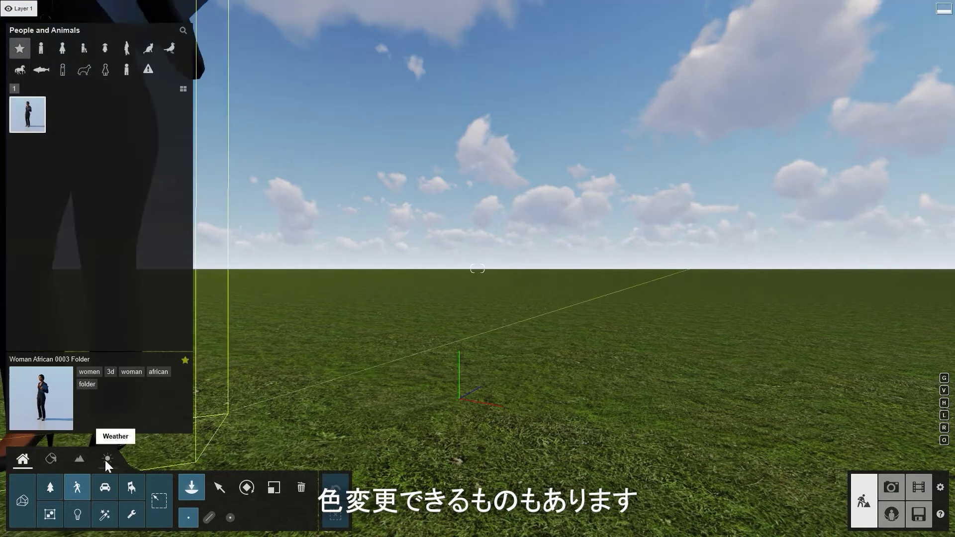
Browse Transport, Tables and Electronics, then search the Objects library for 'TV' (30 results)
left_click(106, 487)
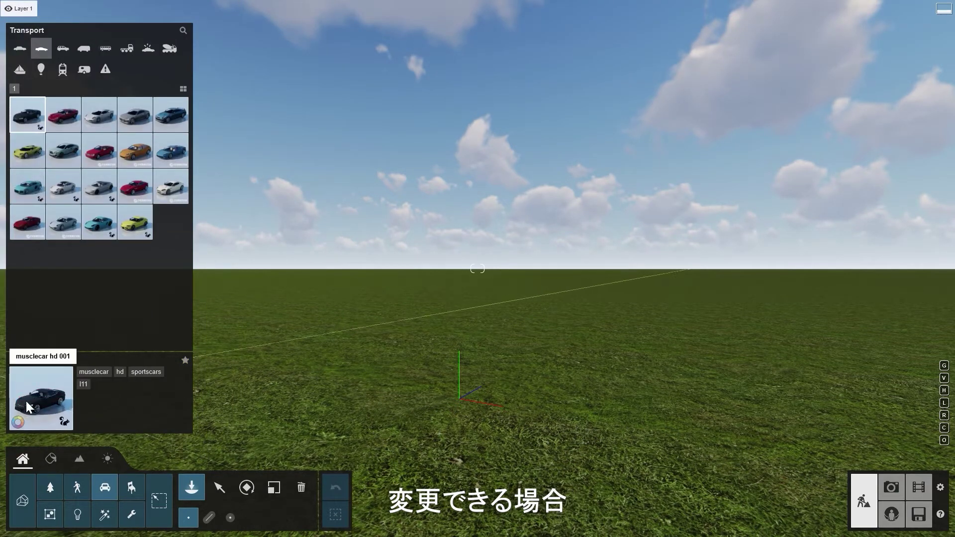
mouse_move(21, 423)
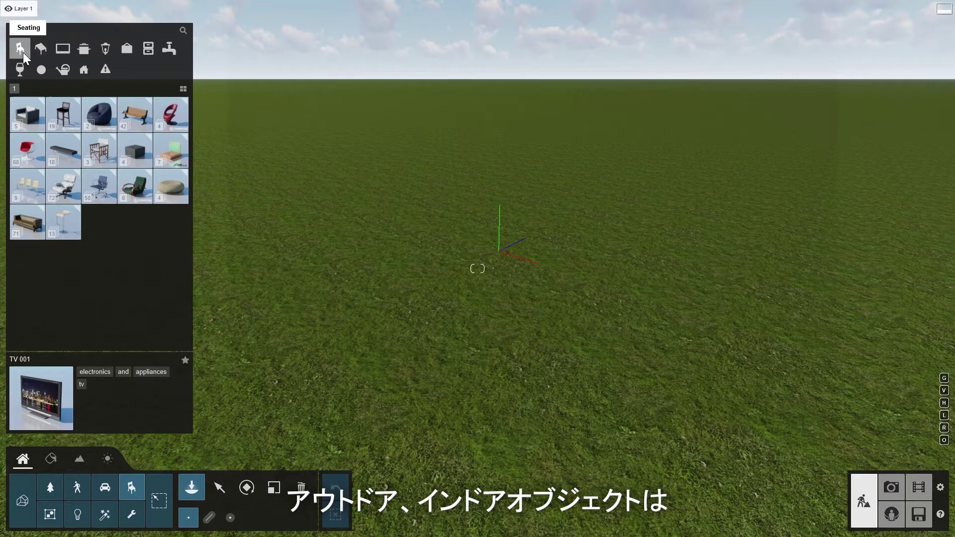
left_click(43, 47)
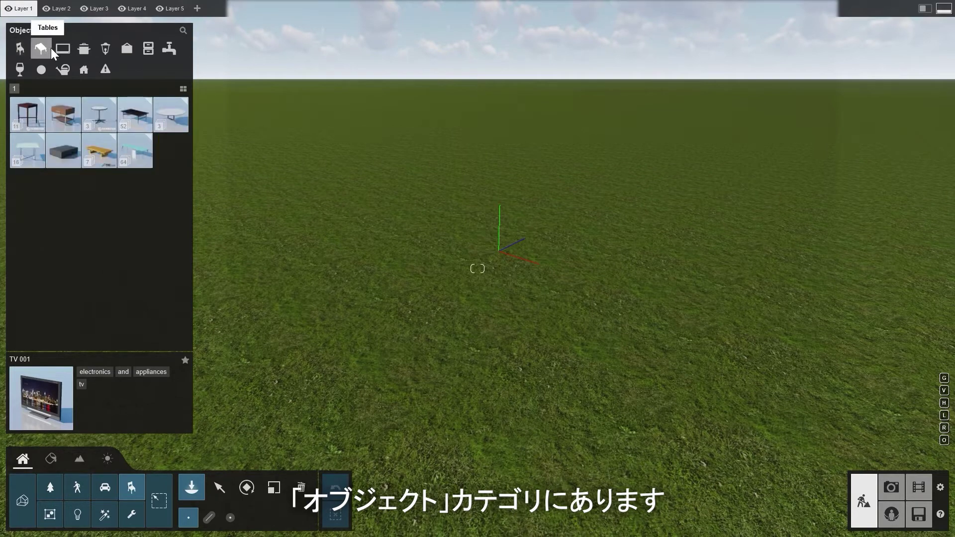
left_click(60, 51)
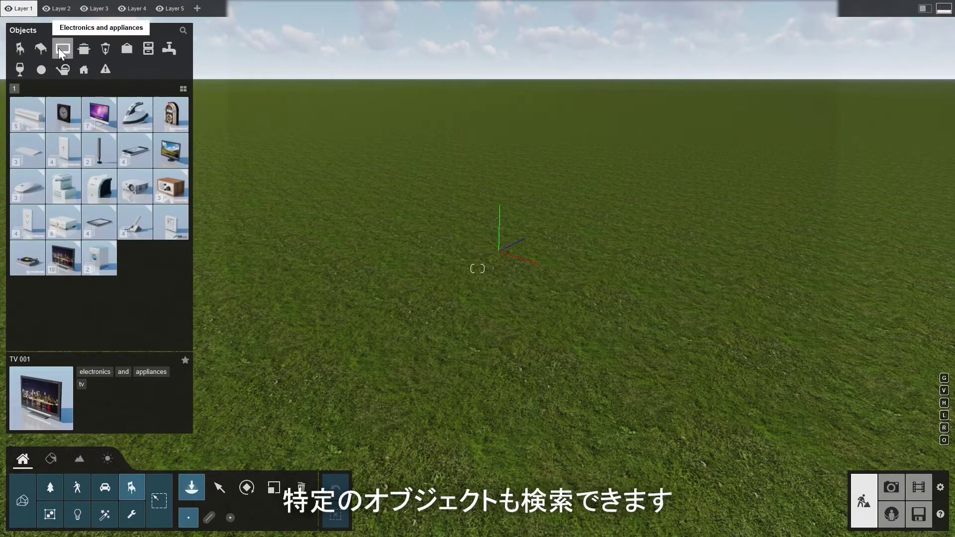
left_click(182, 32)
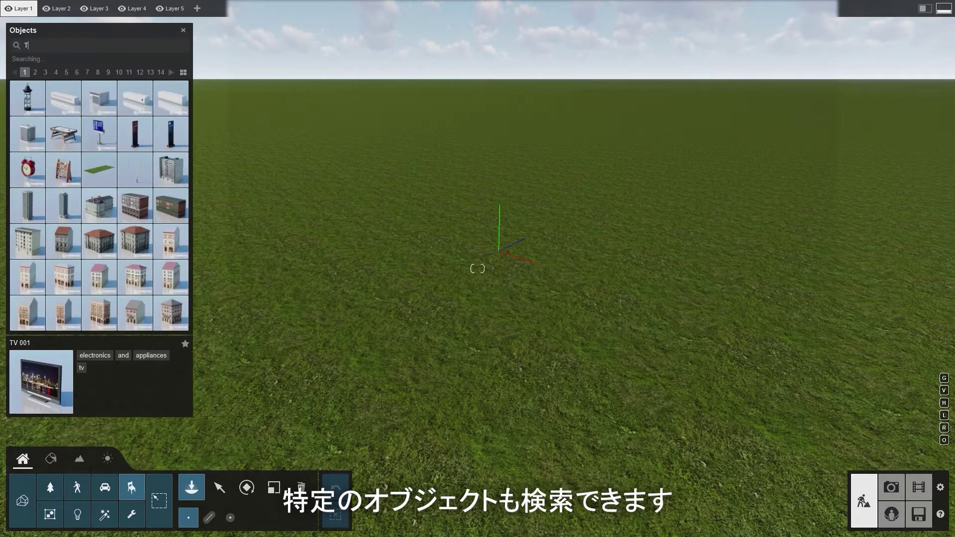
type("TV")
key("Return")
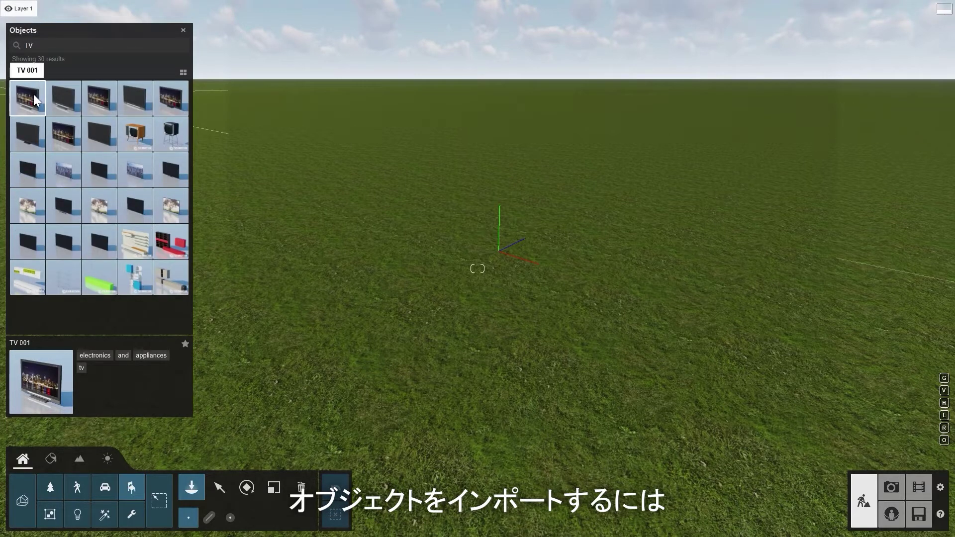
Start importing 201104_Glass House Scene_DS - Final.skp from the Imported Models library
left_click(26, 493)
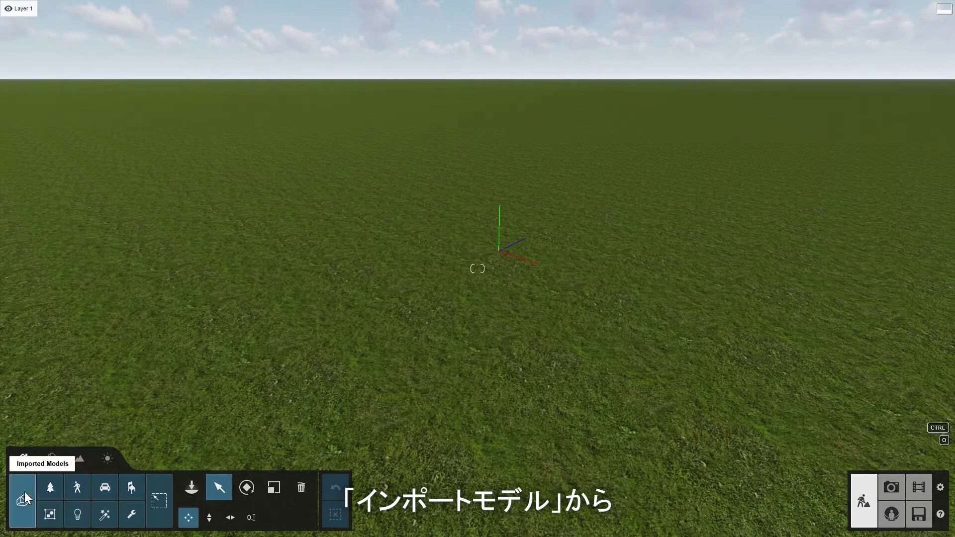
left_click(190, 483)
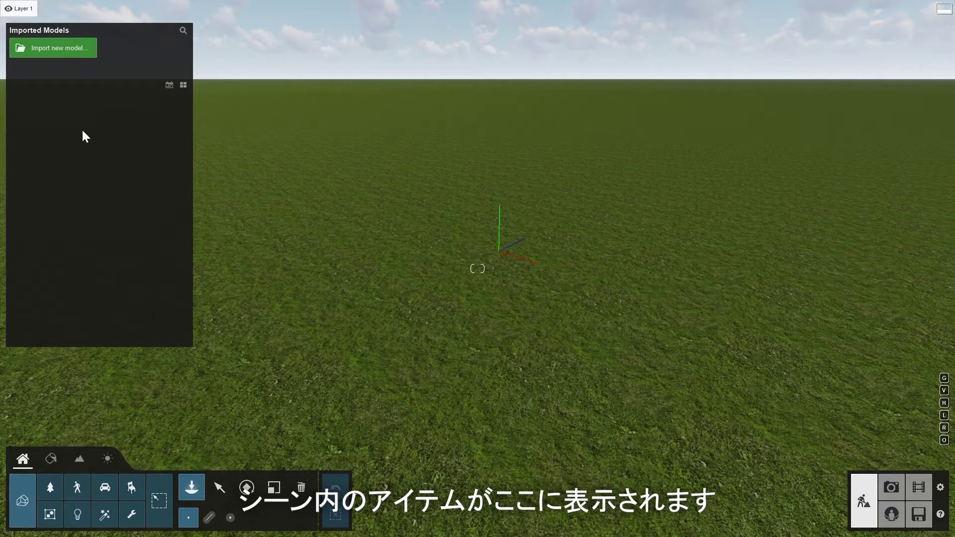
left_click(60, 53)
left_click(249, 85)
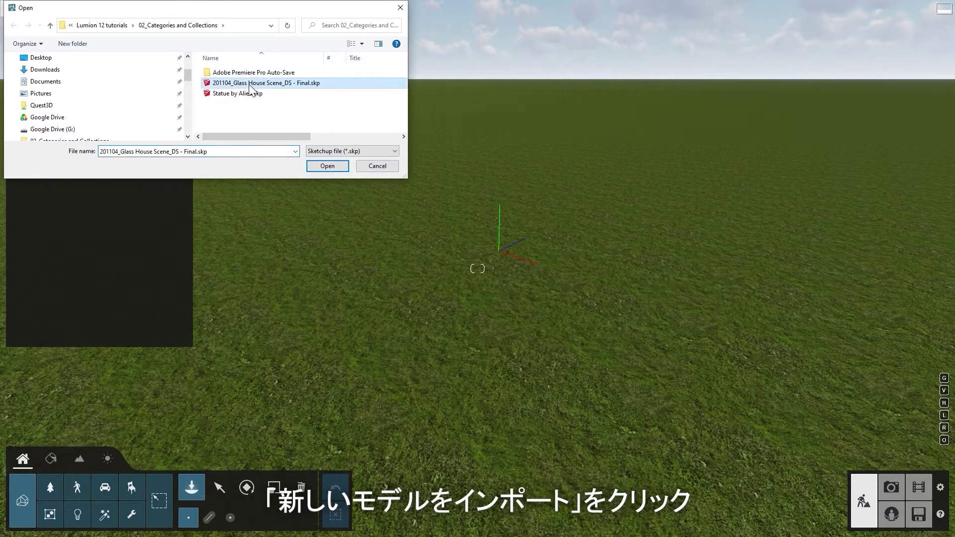
left_click(315, 167)
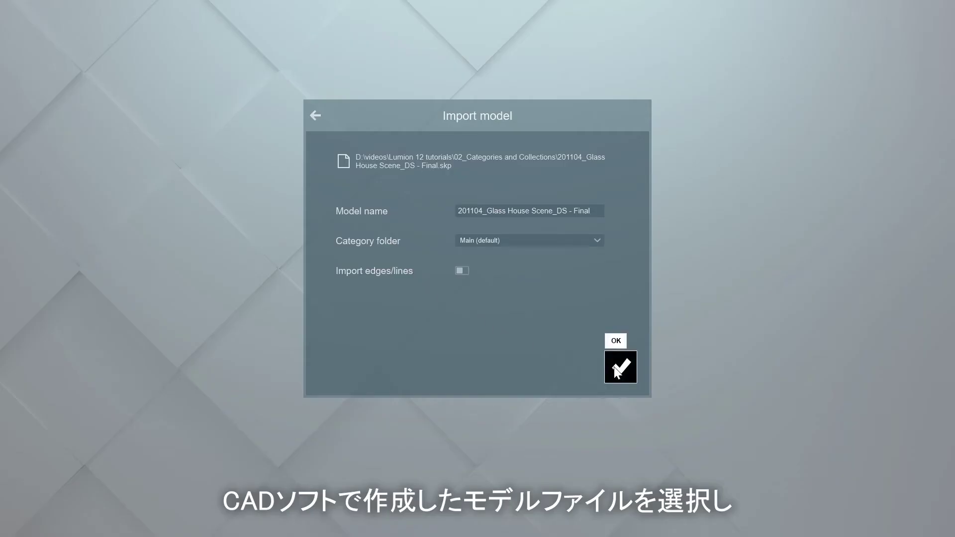
Confirm the Glass House import with the default Main folder settings
left_click(617, 369)
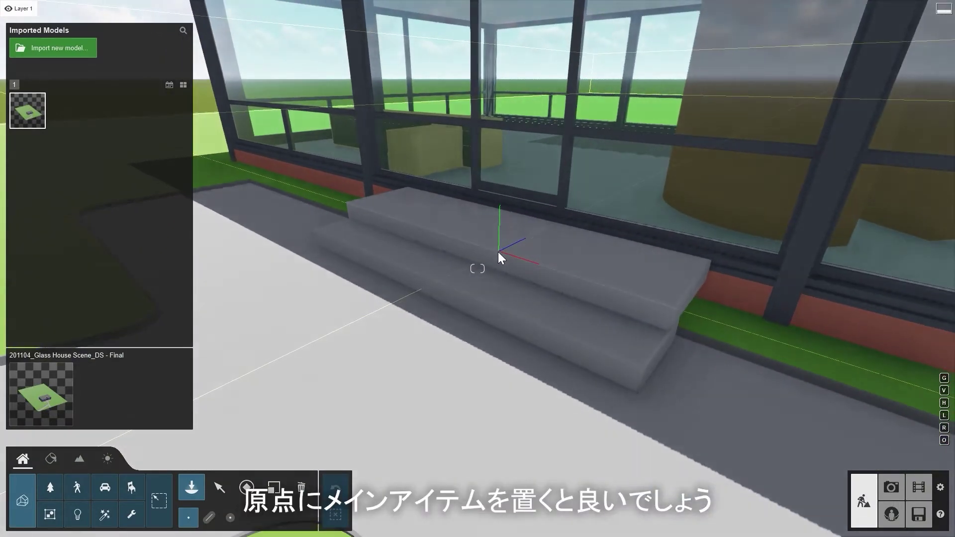
scroll(497, 252, "up", 3)
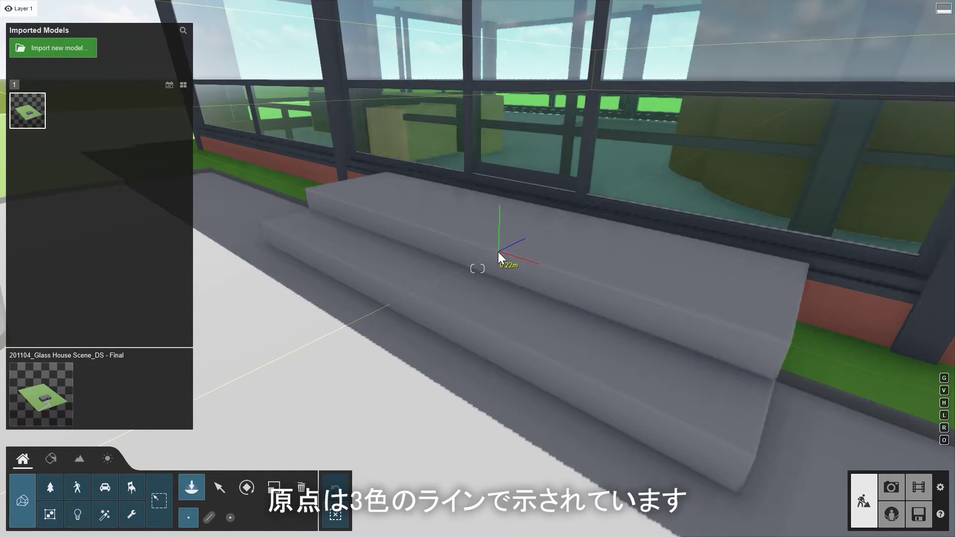
Place the Glass House model at the scene origin and select it
left_click(498, 251)
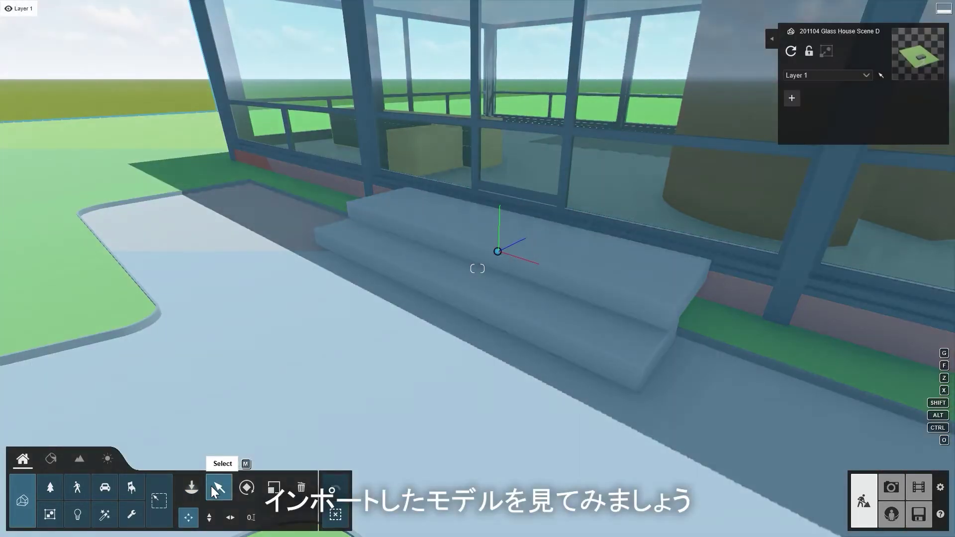
left_click(211, 485)
scroll(348, 378, "down", 10)
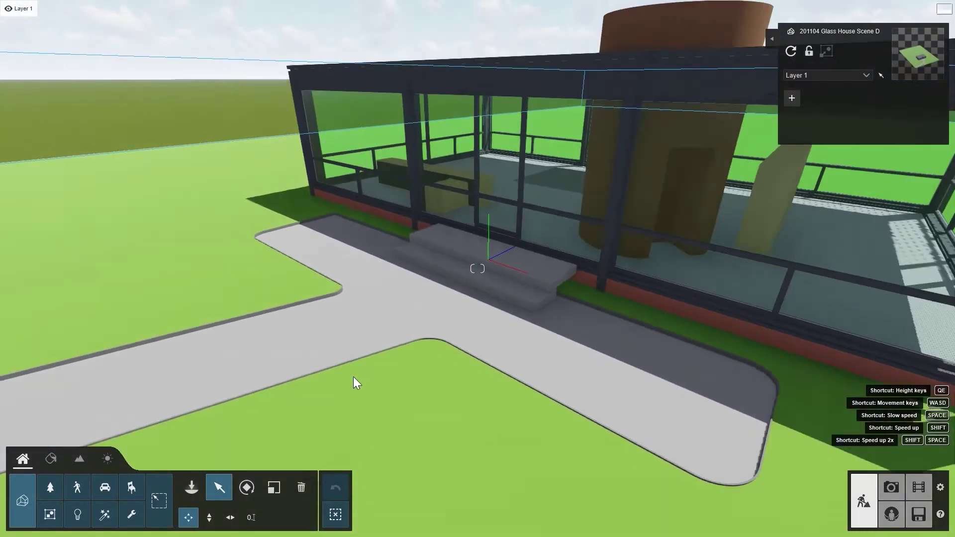
scroll(354, 377, "down", 5)
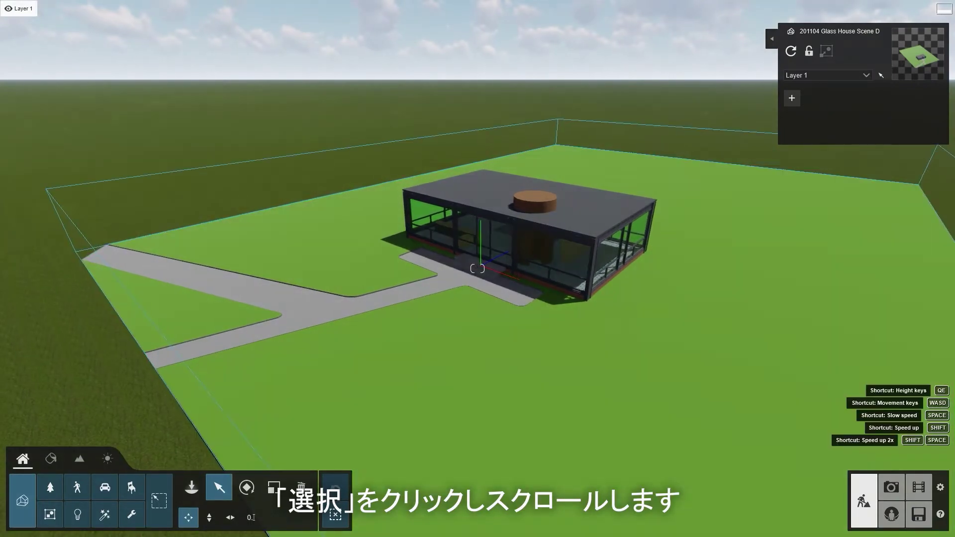
left_click(354, 378)
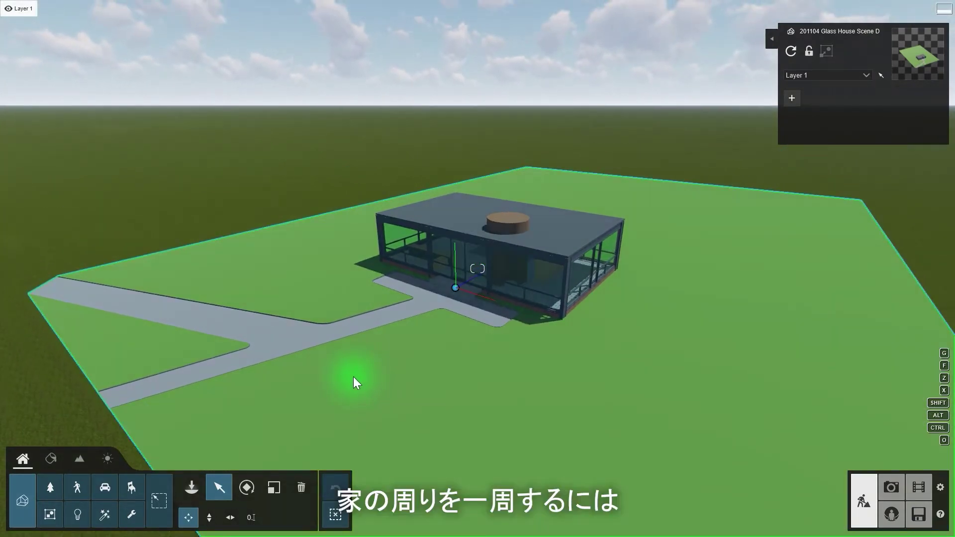
Orbit the camera around the glass house and fly closer to it
key("o")
right_click_drag(366, 380, 328, 386)
left_click(369, 386)
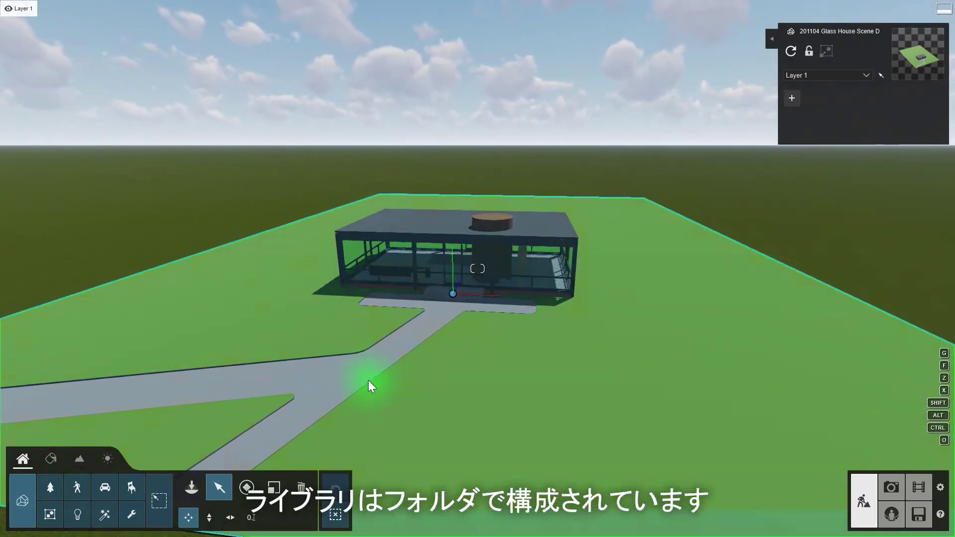
middle_click_drag(330, 401, 401, 329)
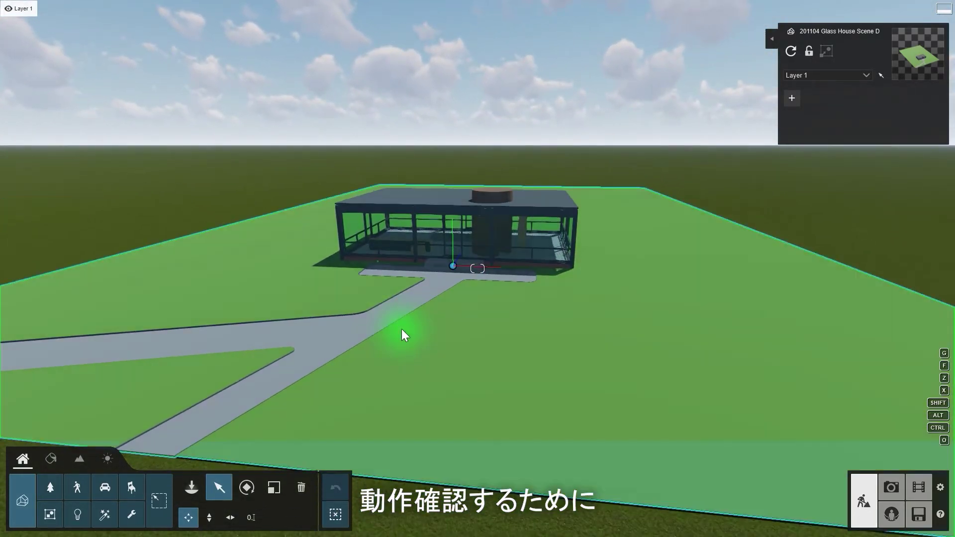
mouse_move(402, 329)
right_mouse_down()
mouse_move(401, 298)
mouse_move(406, 315)
right_mouse_up()
key("w")
key("w")
key("w")
key("w")
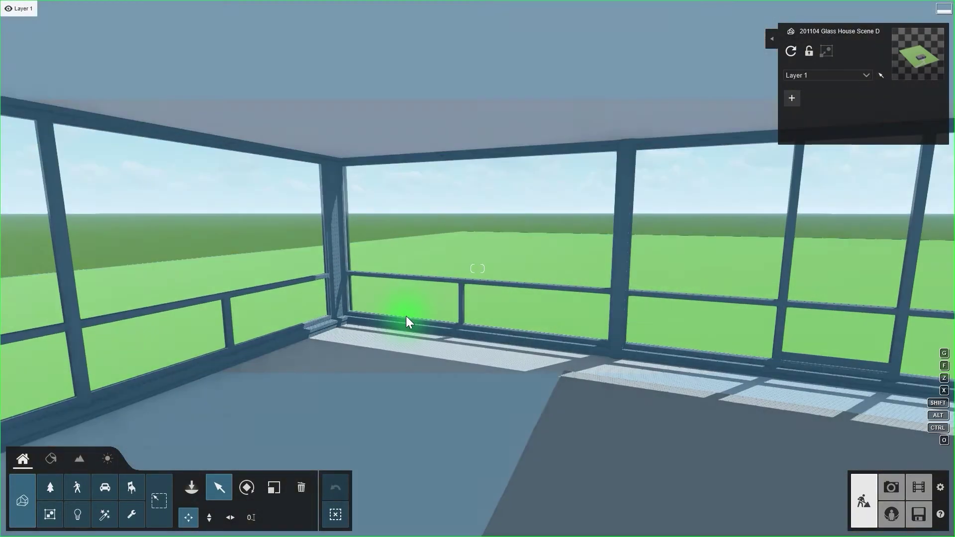
Import Statue by Alied.skp into a new 'Decoration items' folder and place it on the glass room floor
left_click(192, 487)
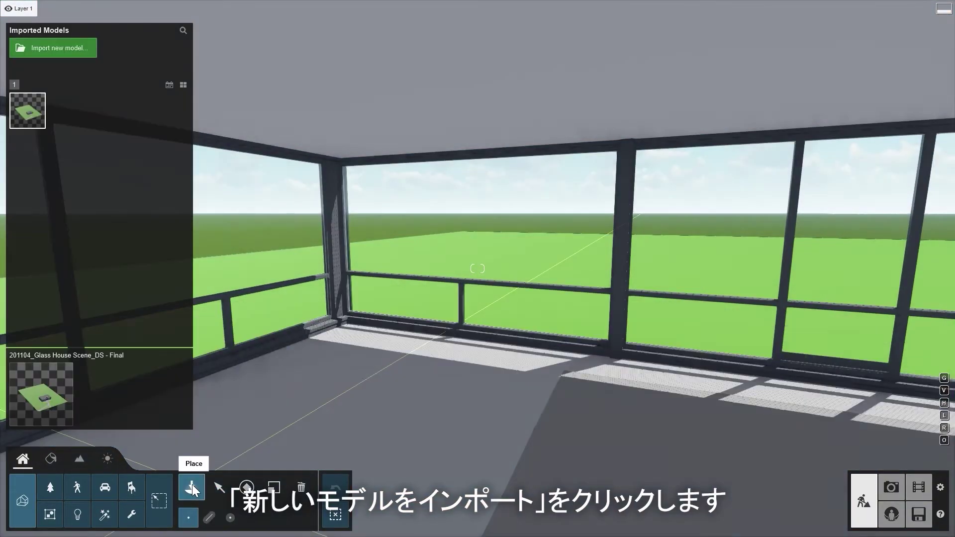
left_click(53, 49)
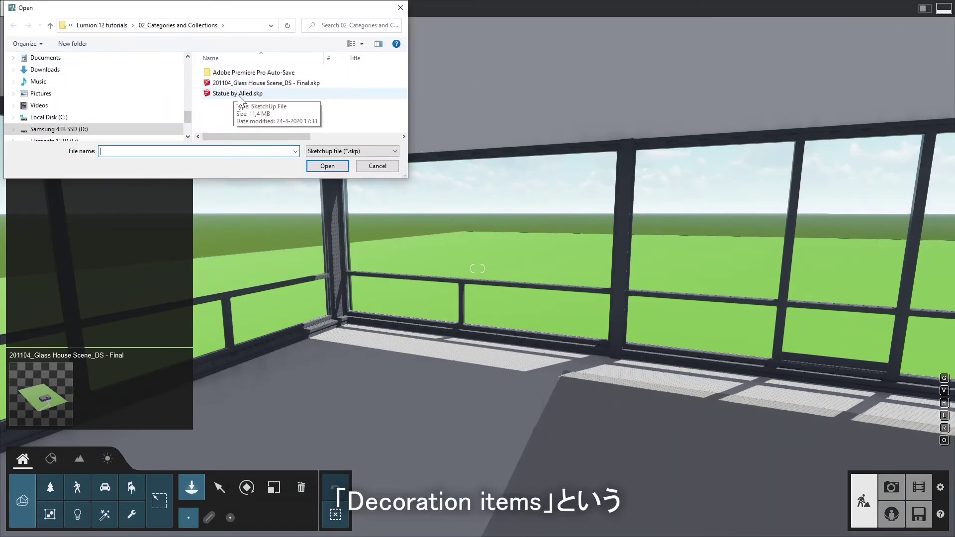
left_click(240, 97)
left_click(328, 167)
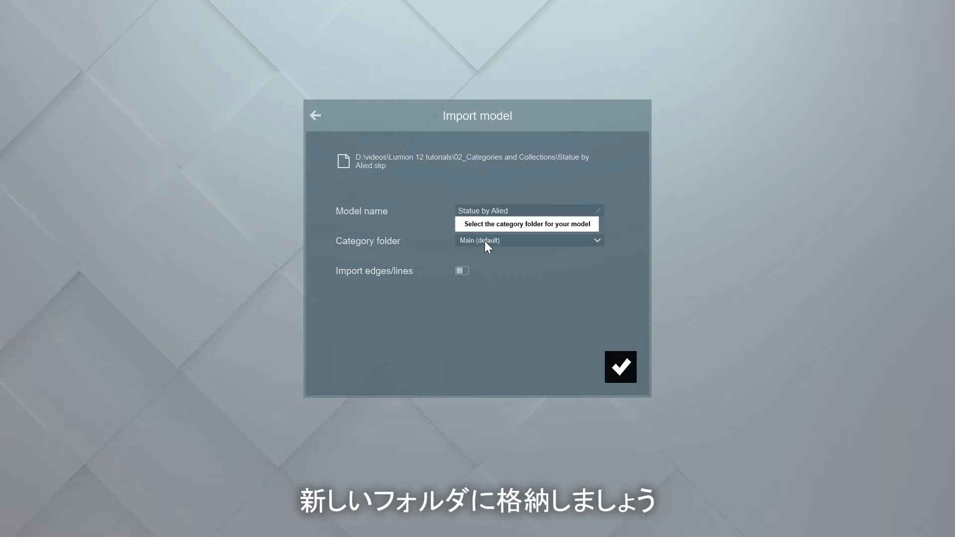
left_click(485, 242)
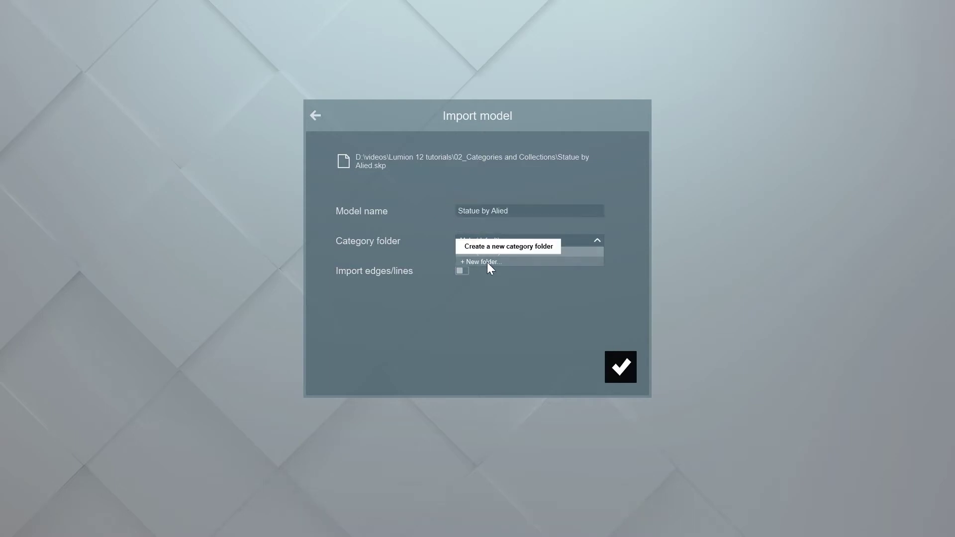
left_click(487, 260)
type("Decoration item")
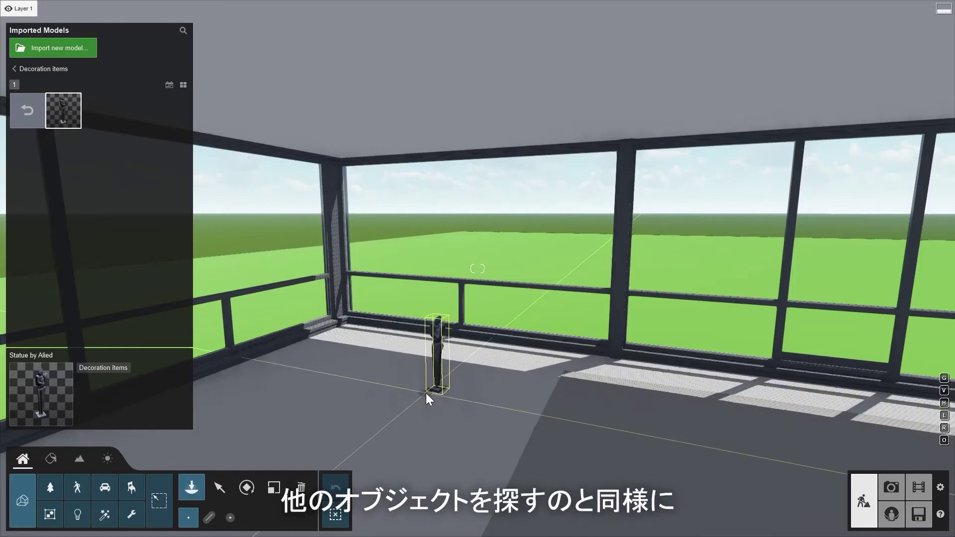
left_click(426, 393)
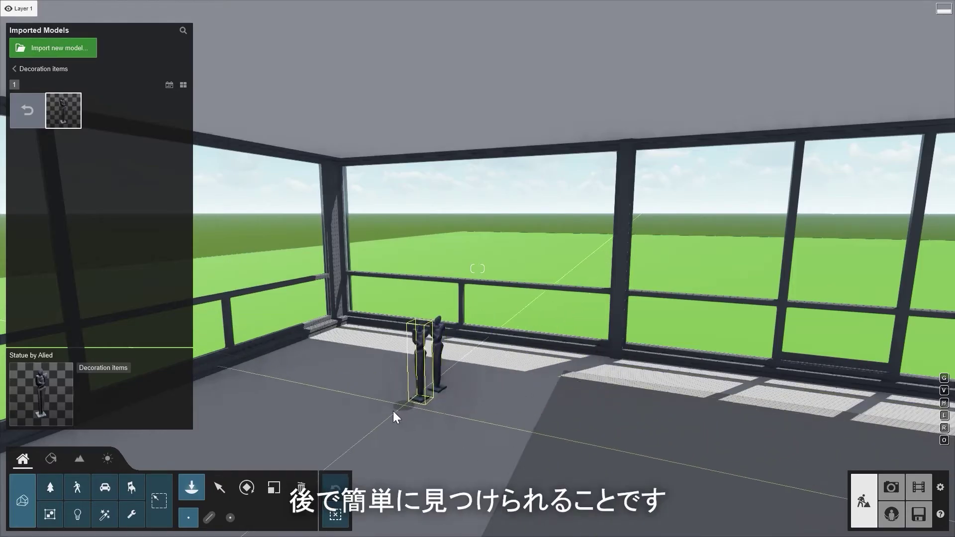
left_click(23, 117)
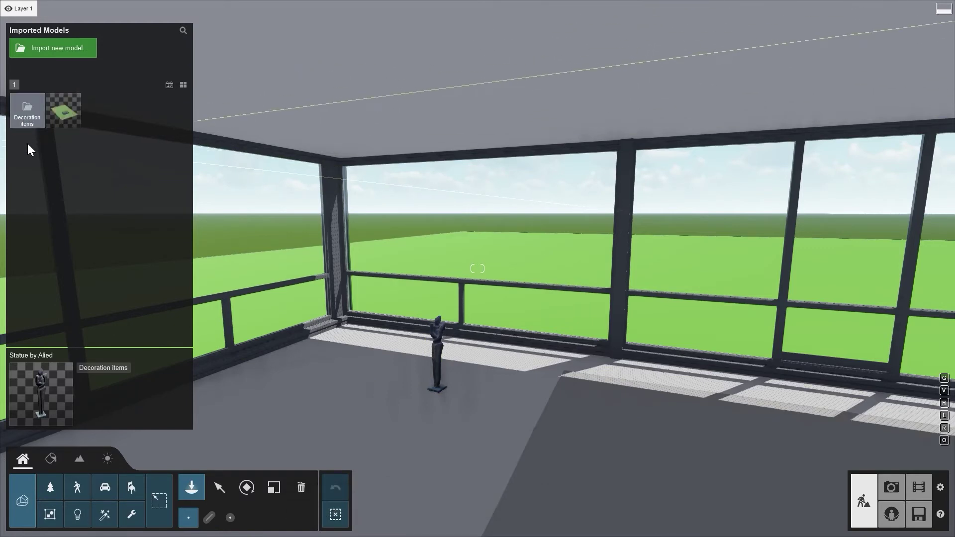
Load the Glass House example project and fly inside toward the dining table
left_click(183, 85)
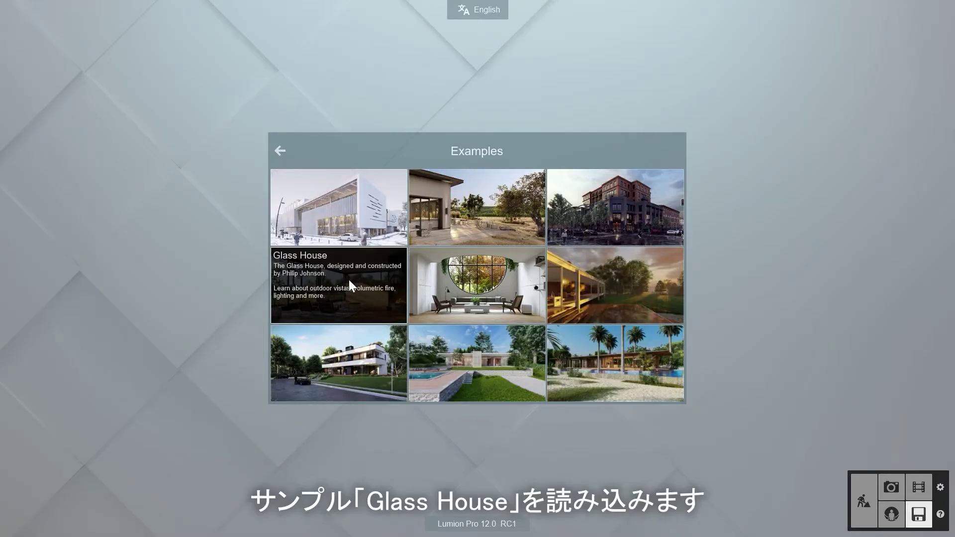
left_click(349, 281)
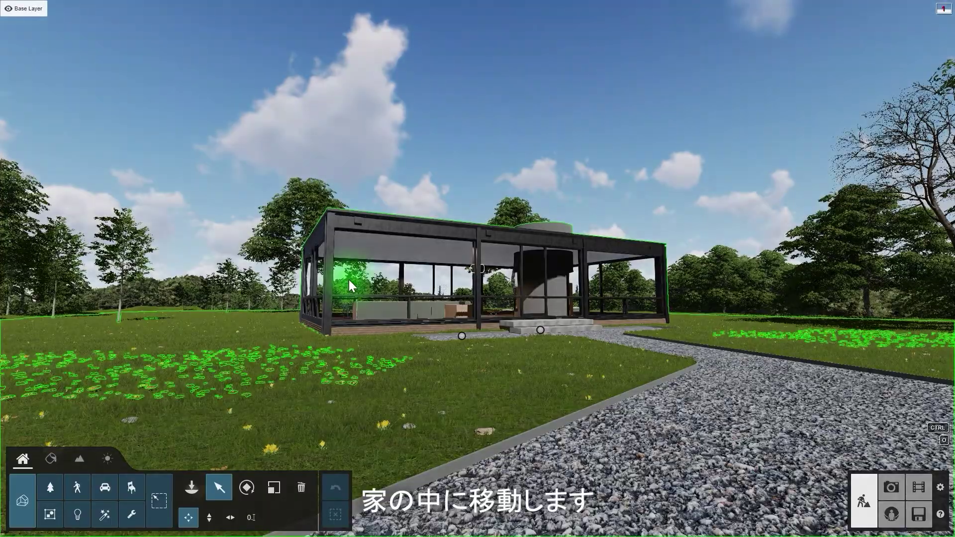
key("w")
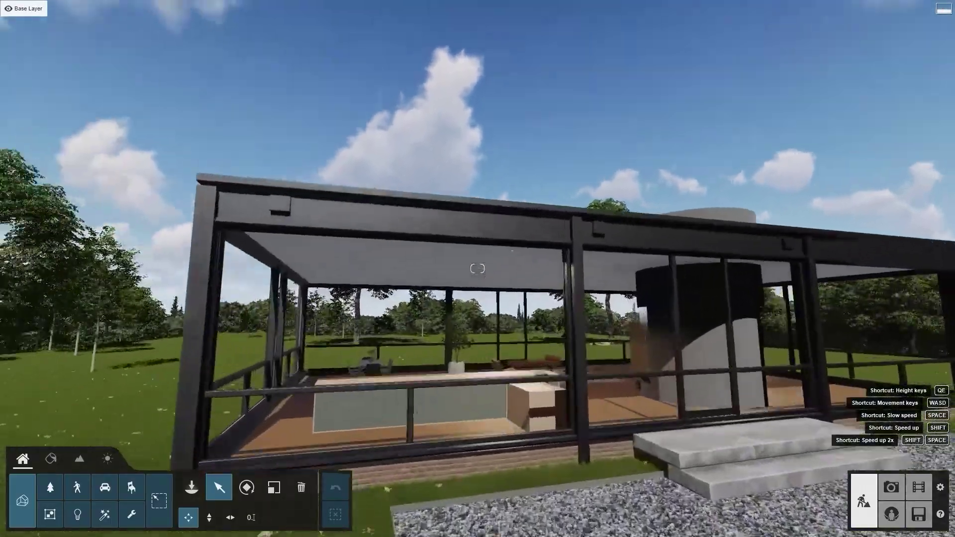
key("w")
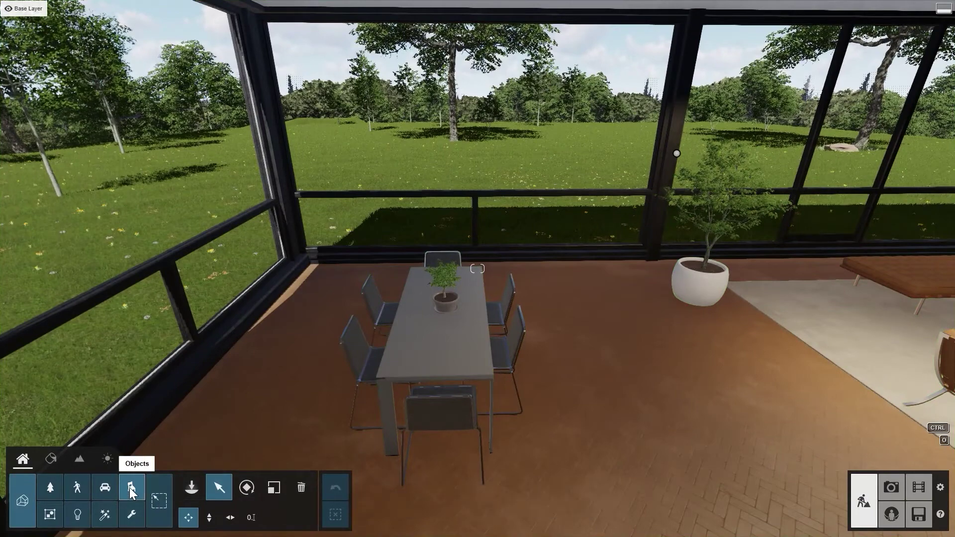
Box-select the dining table and chairs, add the tabletop plant, and group all nine objects
left_click(130, 488)
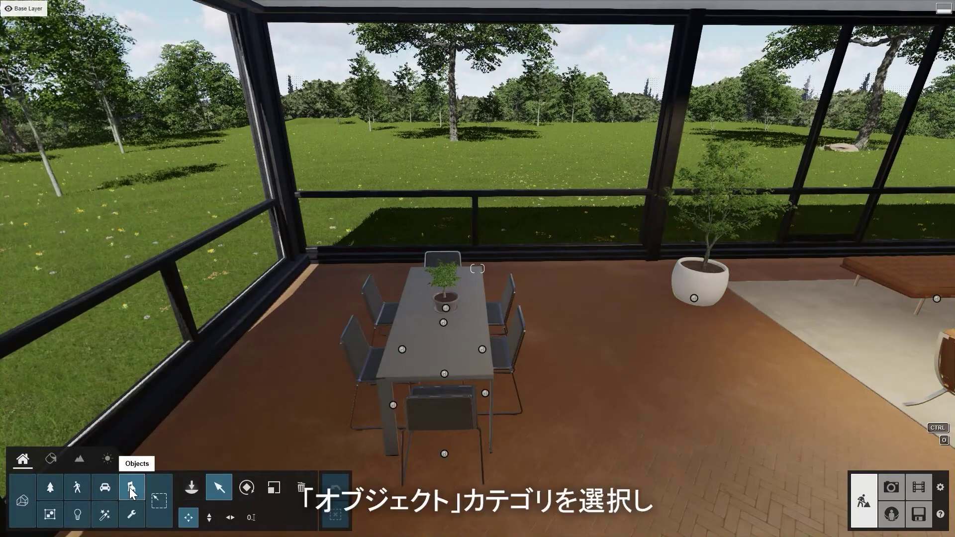
left_click(217, 488)
left_click_drag(340, 256, 545, 487, "ctrl")
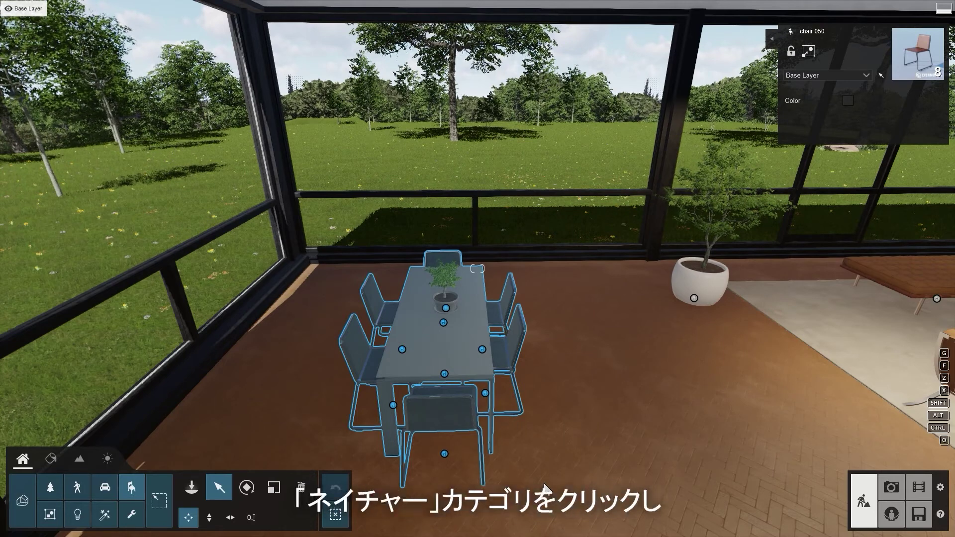
left_click(50, 487)
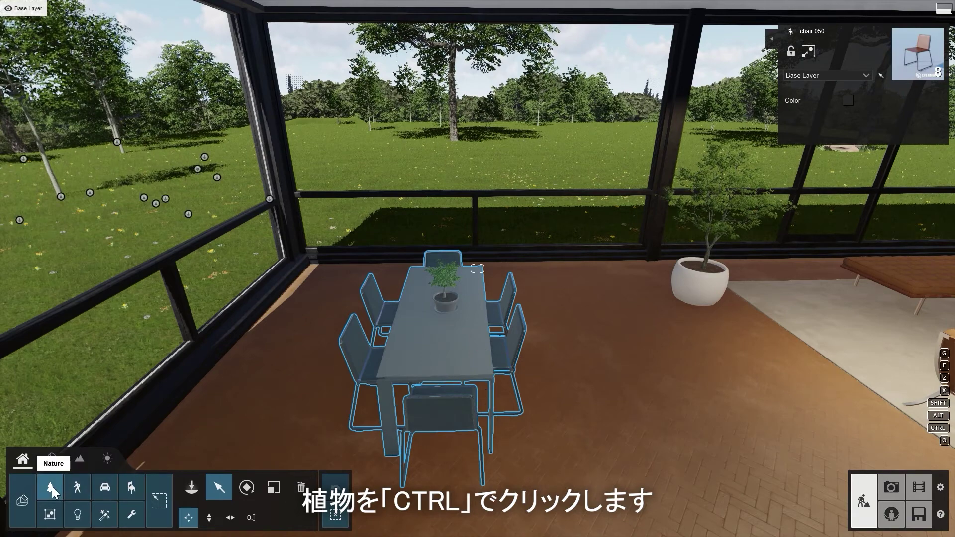
key("ctrl")
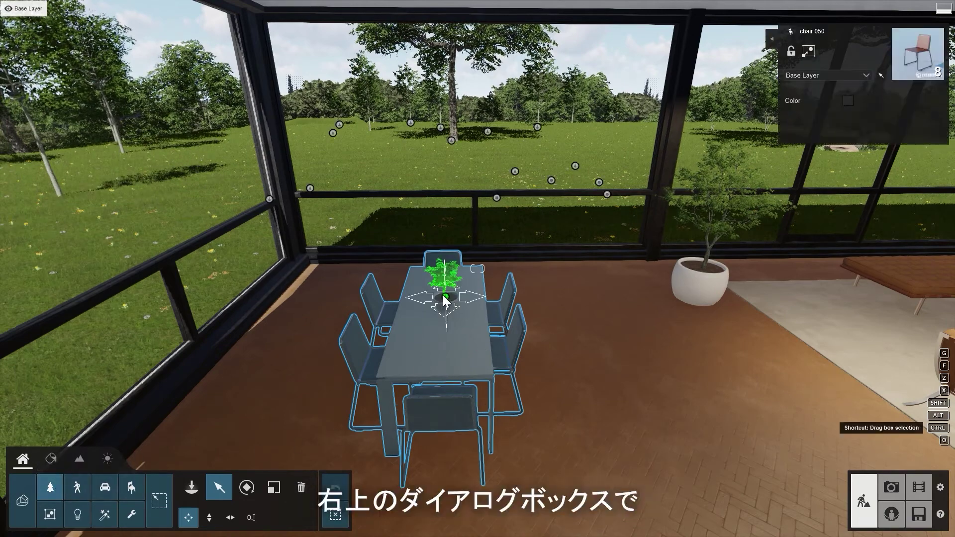
left_click(444, 300, "ctrl")
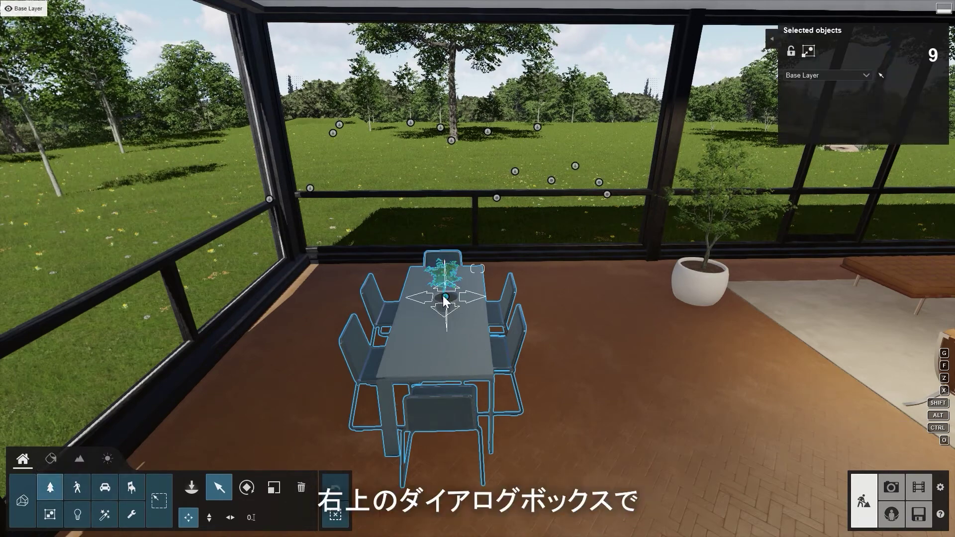
left_click(812, 54)
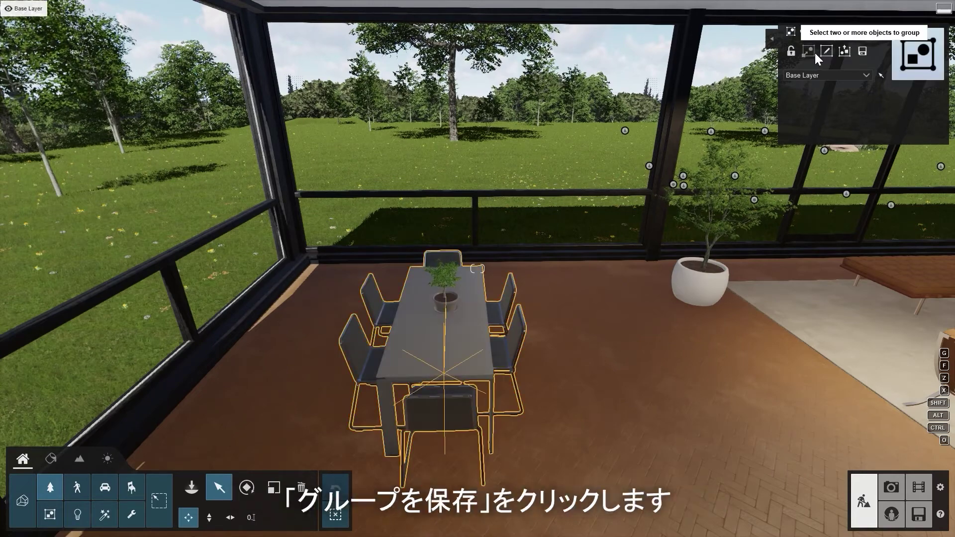
Save the group as 'Dining set 1' in a new 'Furniture groups' category folder
left_click(863, 53)
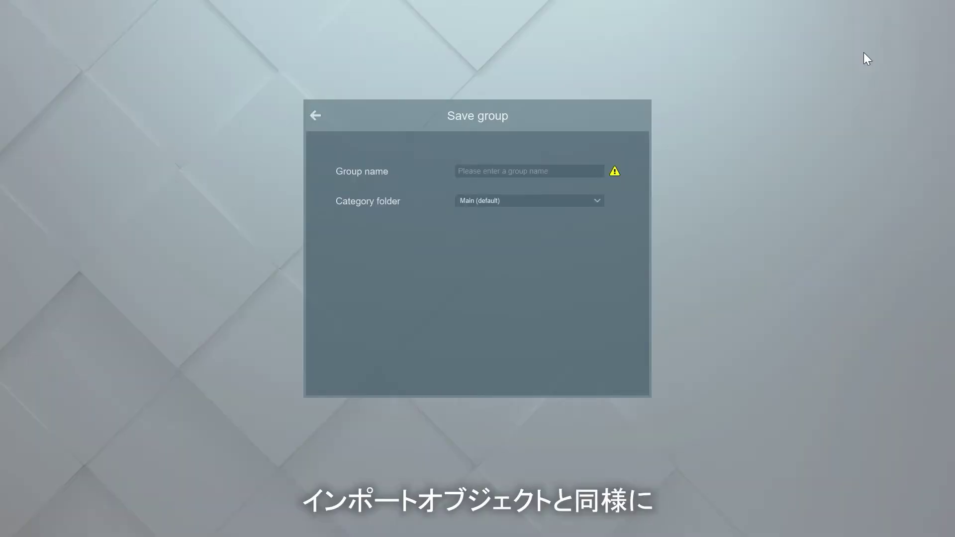
left_click(565, 201)
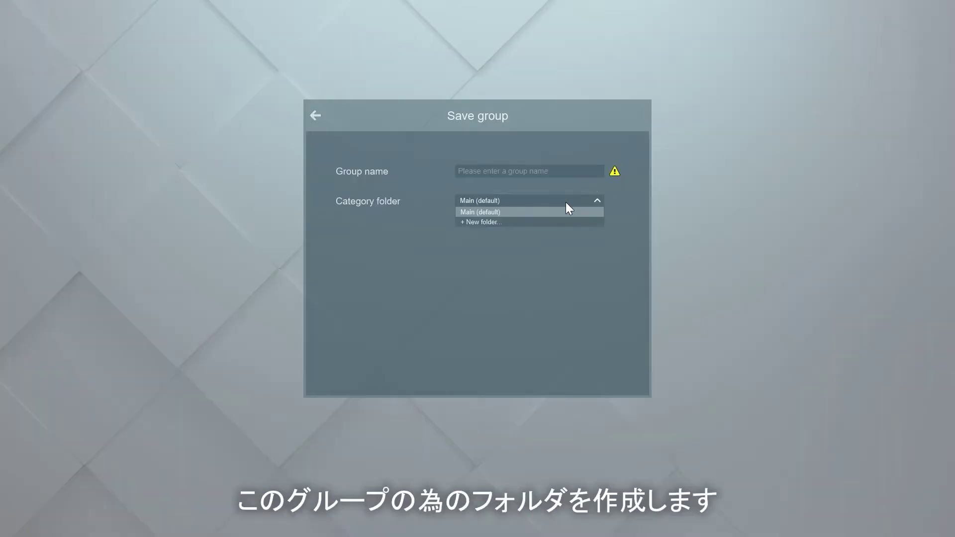
left_click(545, 218)
left_click(542, 218)
type("Furn")
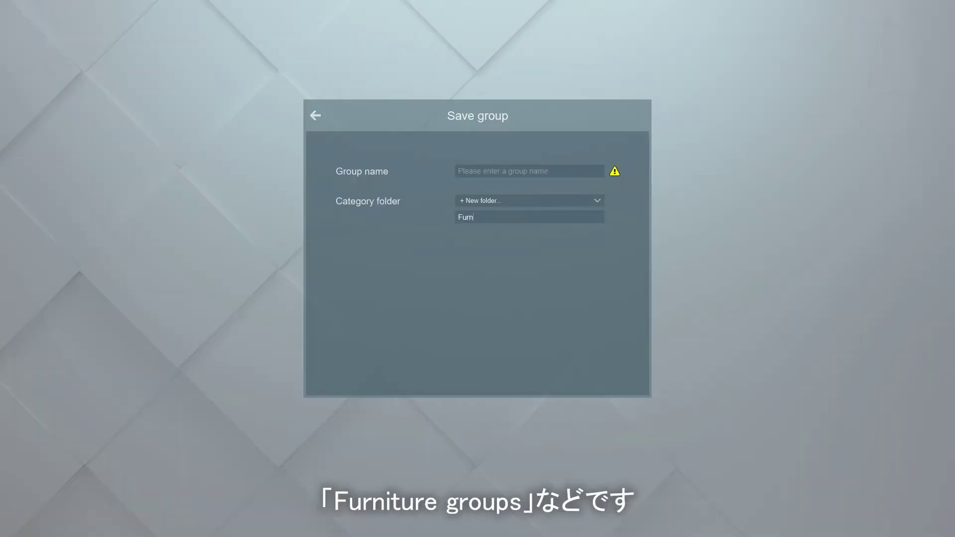
type("iture groups")
left_click(498, 171)
type("Dining set 1")
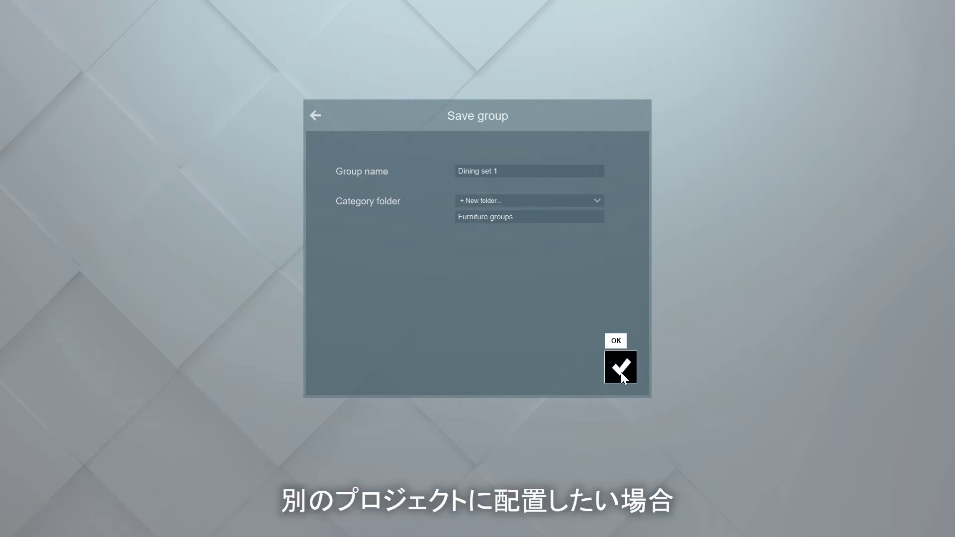
Save the dining-set group, then place Dining set 1 from Furniture groups on Villa Cabrera's wooden floor
left_click(621, 370)
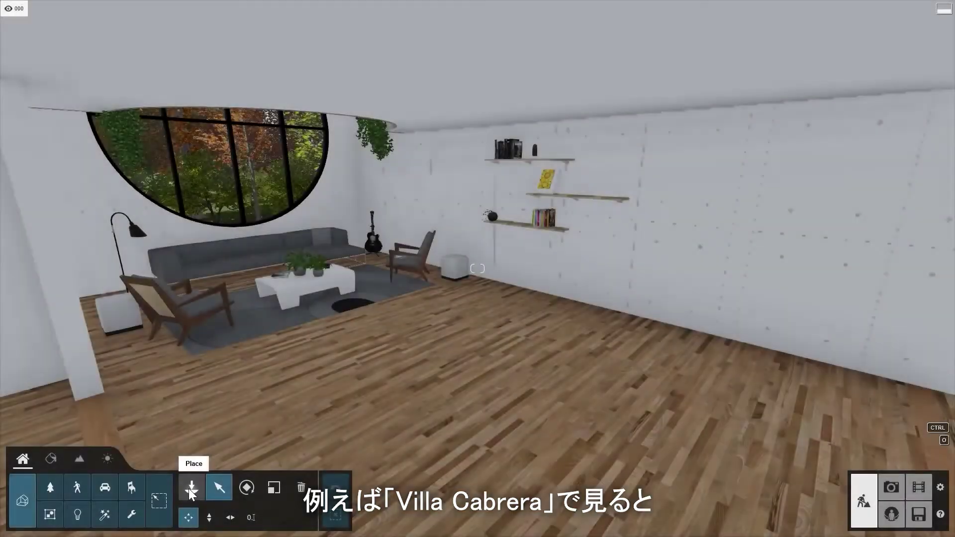
left_click(188, 488)
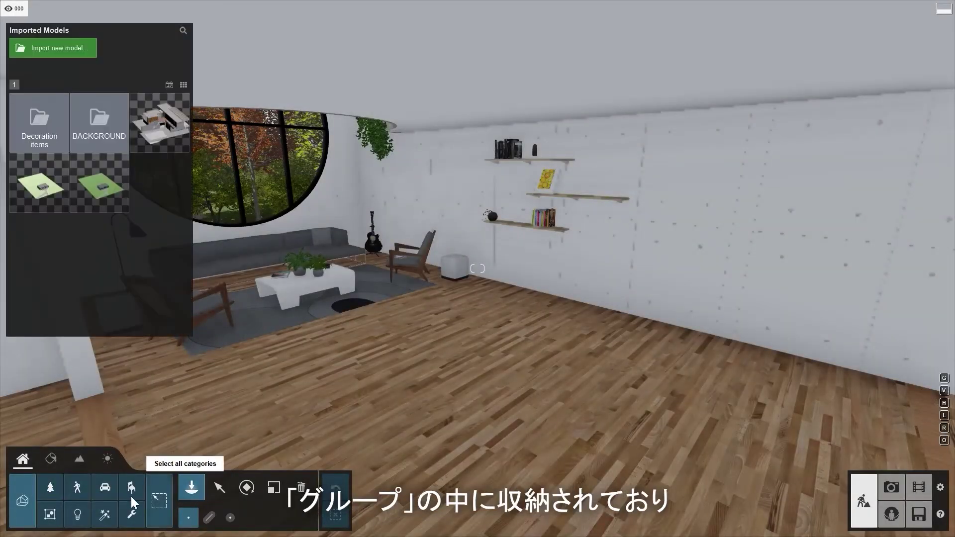
left_click(53, 512)
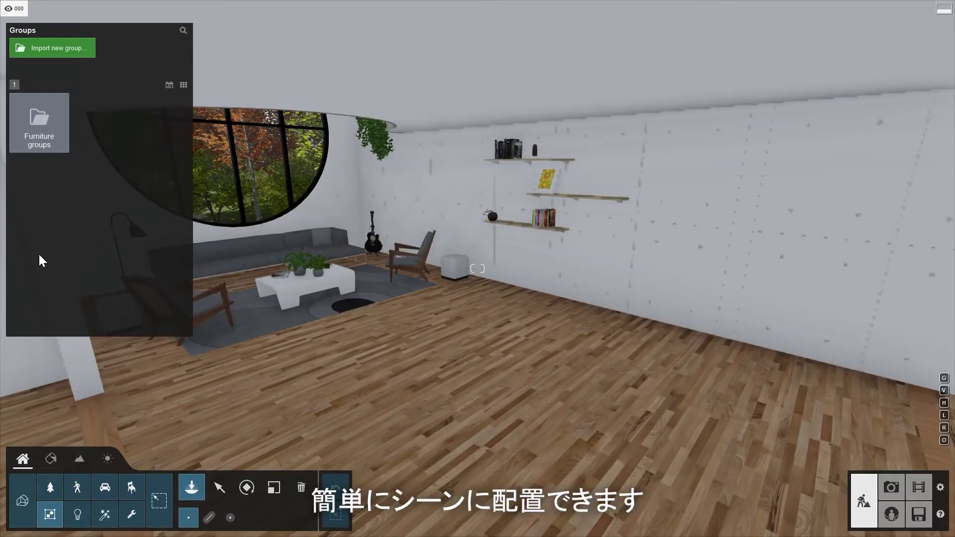
left_click(25, 130)
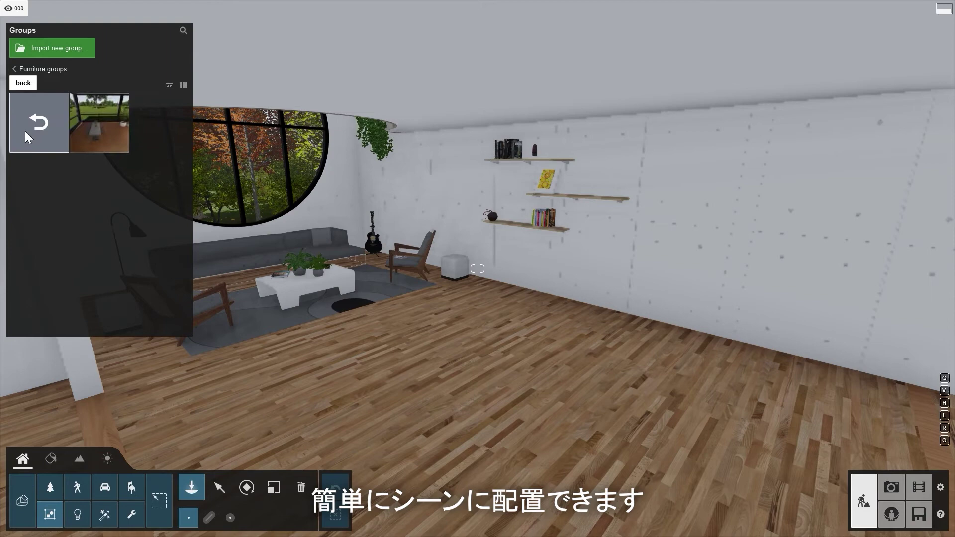
left_click(94, 127)
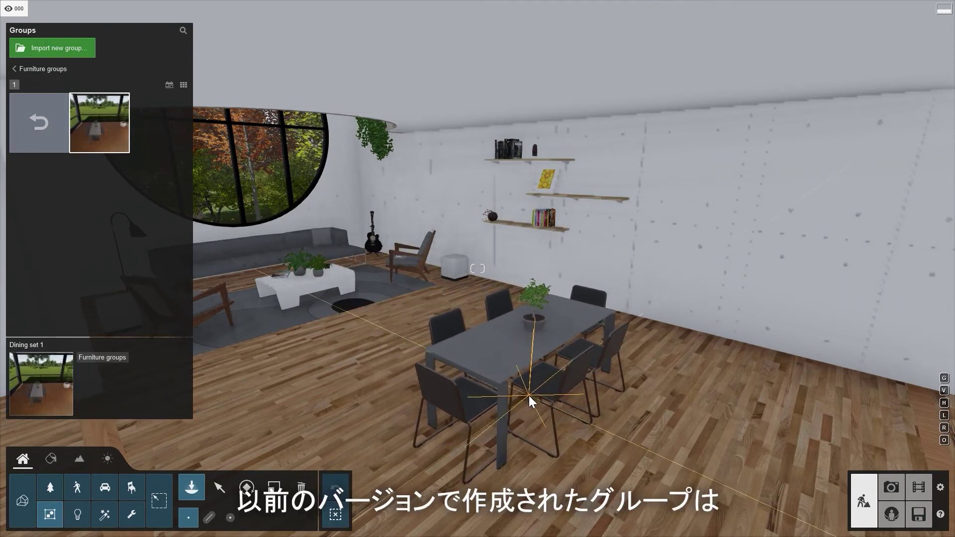
left_click(529, 396)
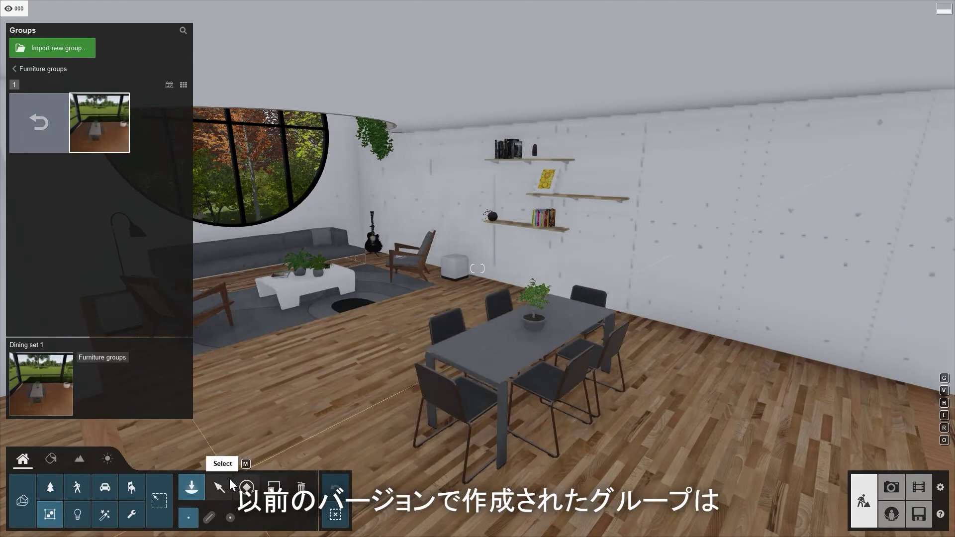
left_click(217, 491)
Import the group file Dining set 2 - L11.lsg11 into the Furniture groups category folder
left_click(191, 487)
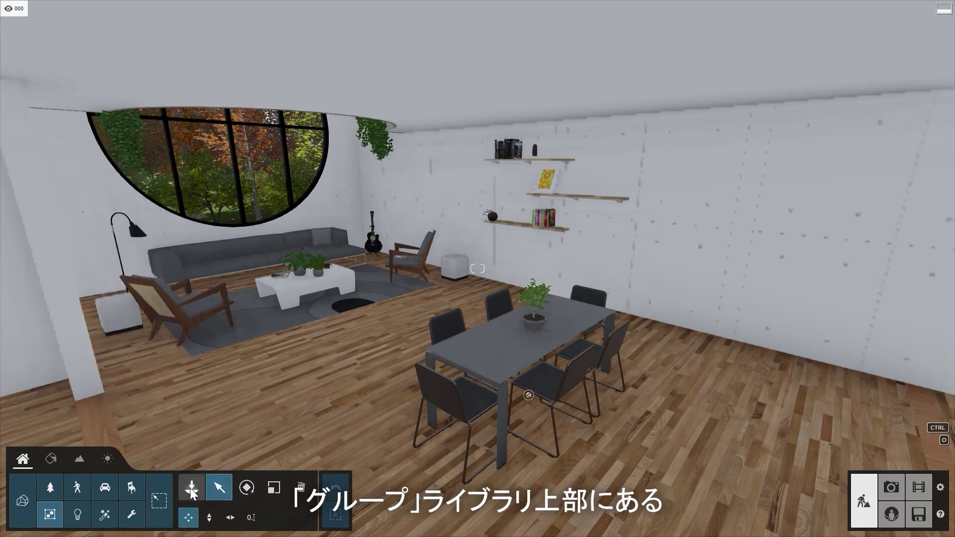
left_click(50, 44)
left_click(227, 84)
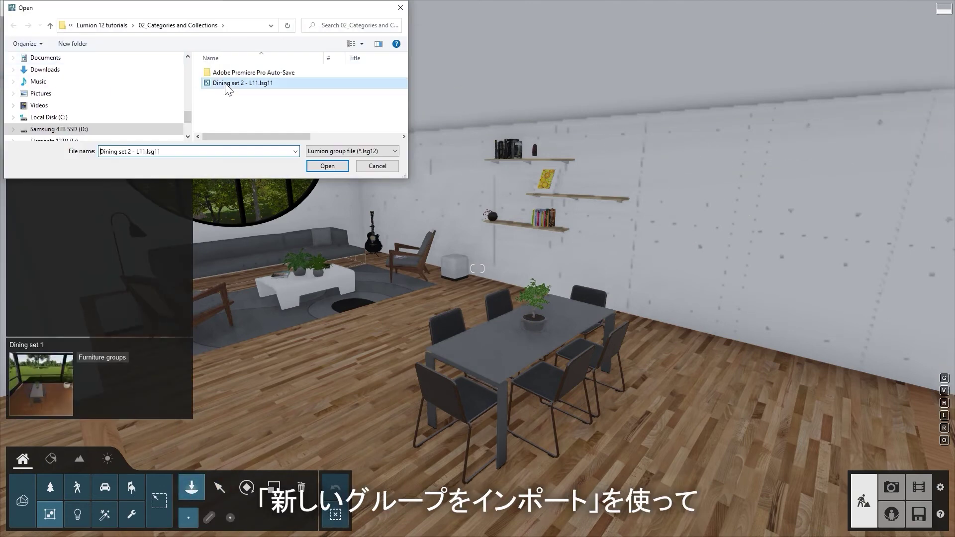
left_click(314, 165)
left_click(466, 241)
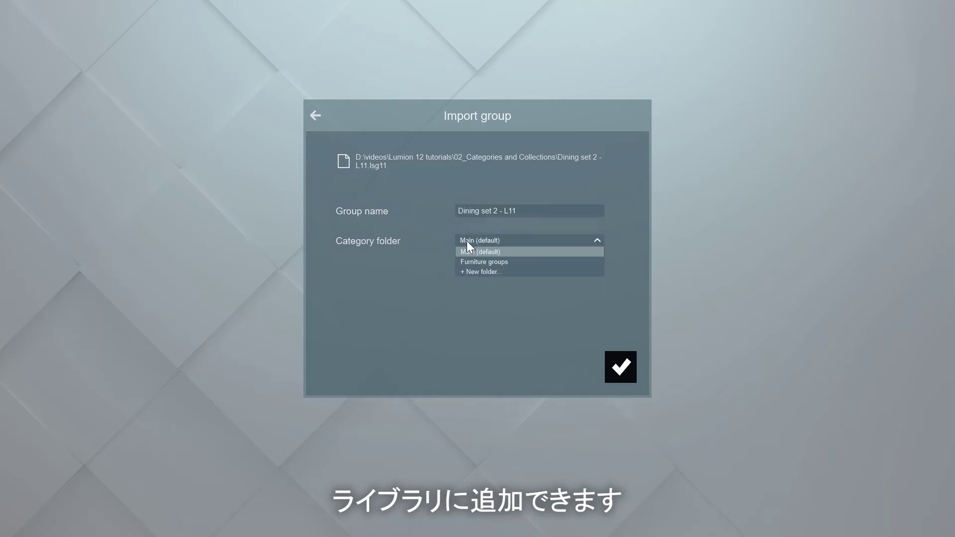
left_click(473, 259)
left_click(620, 367)
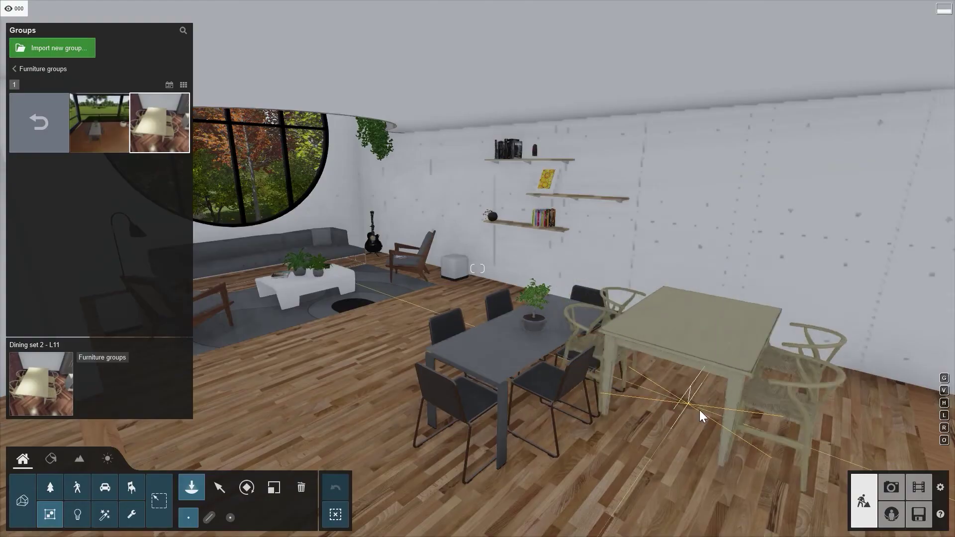